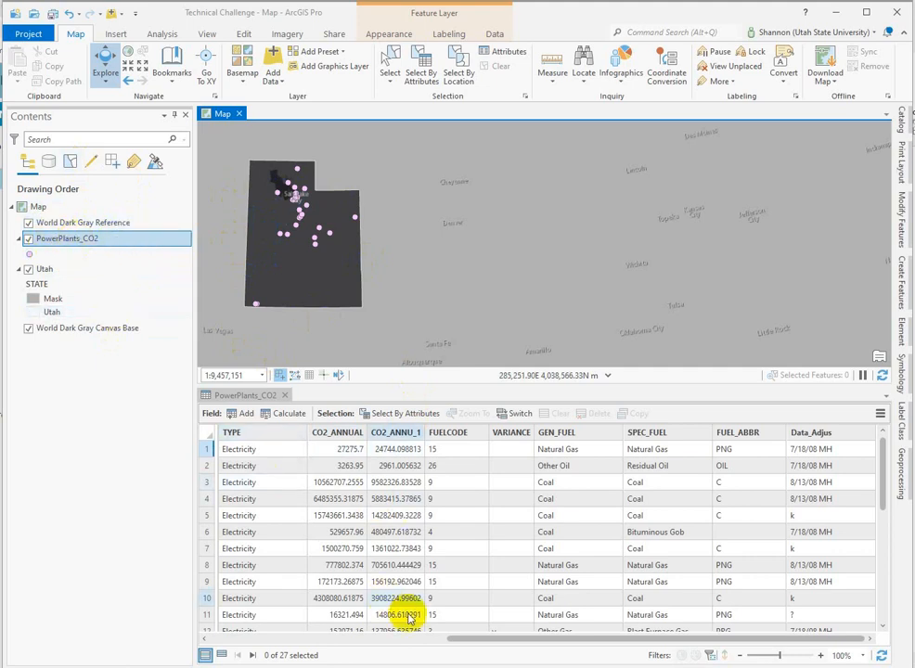
- Review the annual CO2 and fuel type fields in the PowerPlants_CO2 attribute table and close the table
{"action": "left_click_drag", "start_coordinate": [451, 639], "coordinate": [403, 646]}
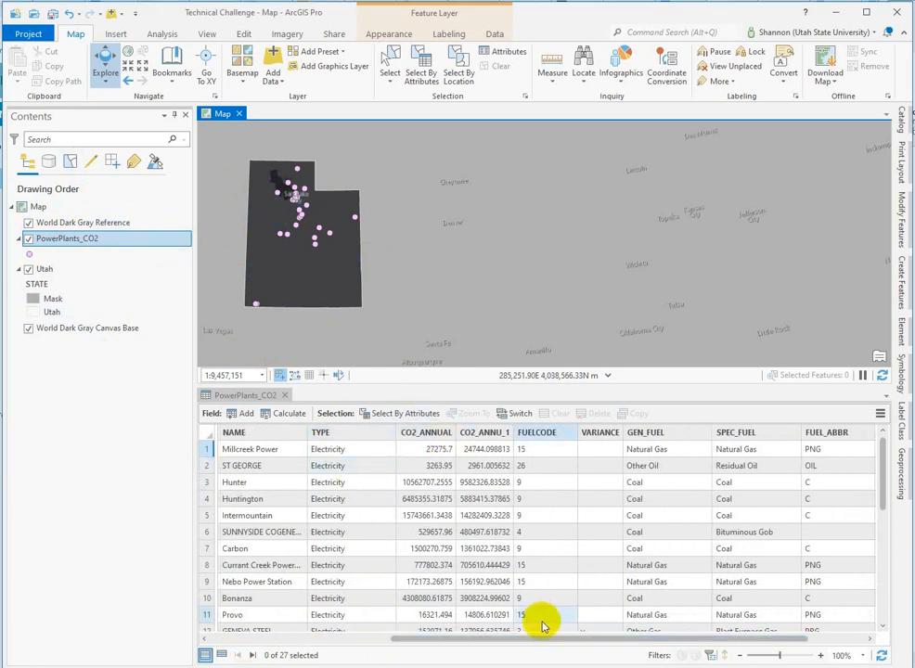
{"action": "left_click_drag", "start_coordinate": [545, 639], "coordinate": [609, 650]}
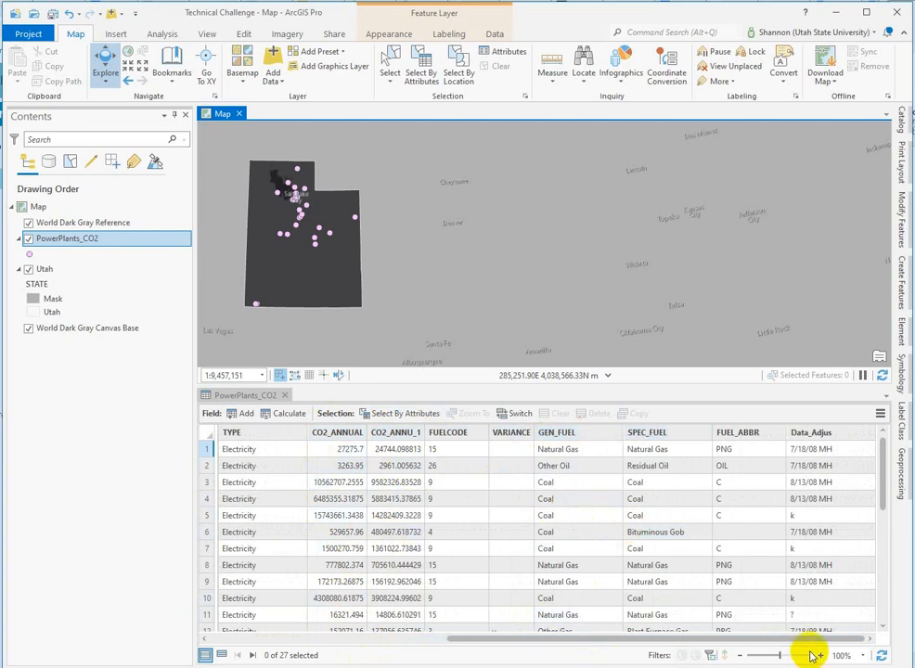
{"action": "left_click", "coordinate": [280, 290]}
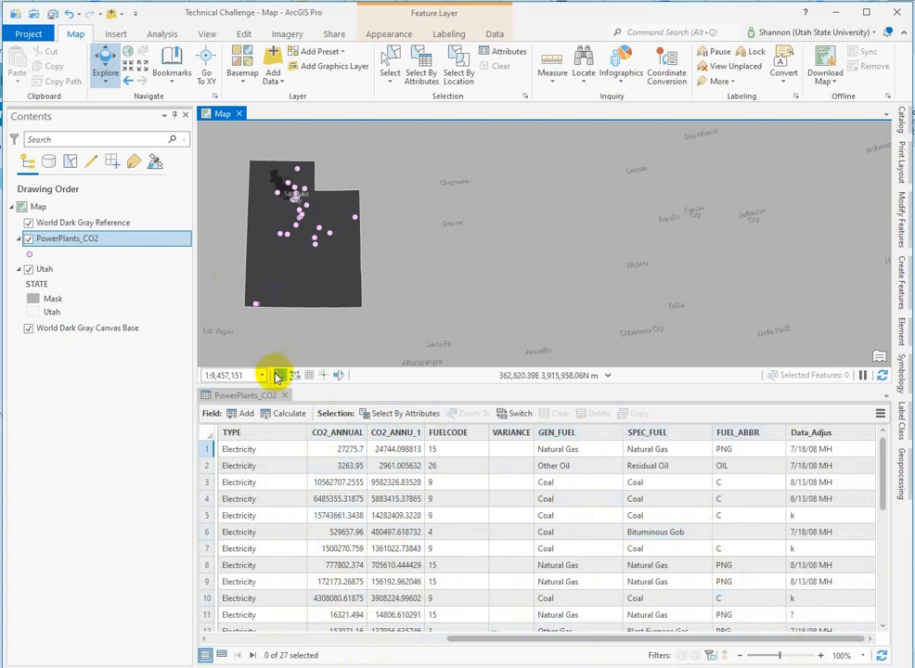
{"action": "left_click", "coordinate": [305, 236]}
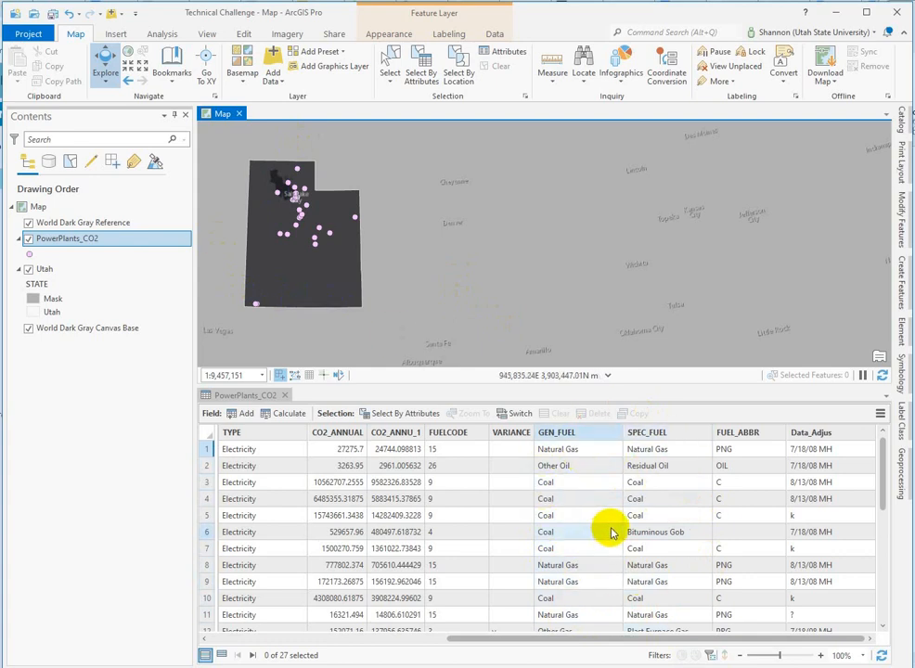
{"action": "left_click", "coordinate": [284, 395]}
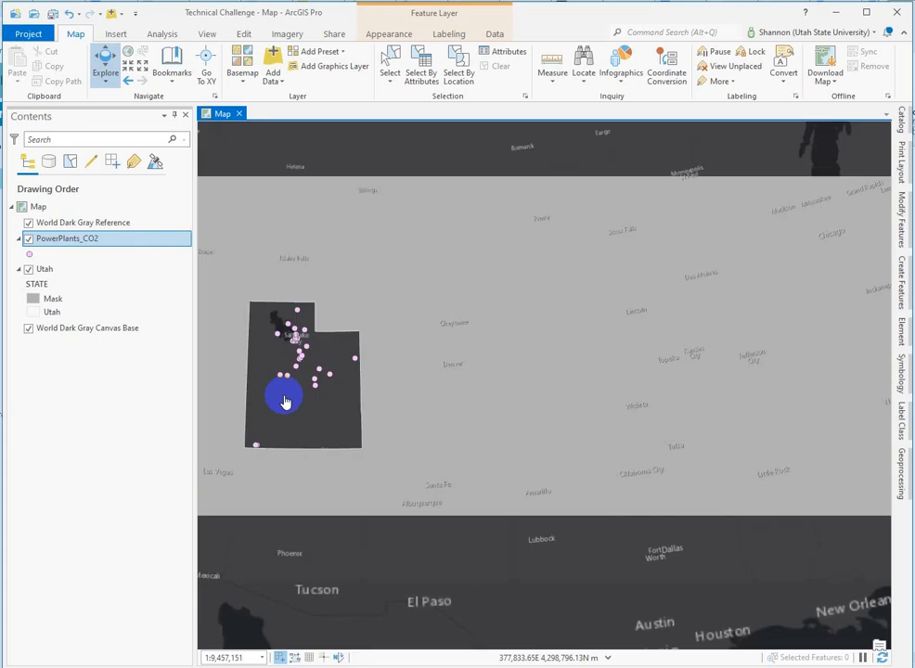
- Symbolize the PowerPlants_CO2 layer by unique values of the SPEC_FUEL field with a bright multicolor color scheme
{"action": "scroll", "coordinate": [320, 392], "scroll_direction": "up", "scroll_amount": 3}
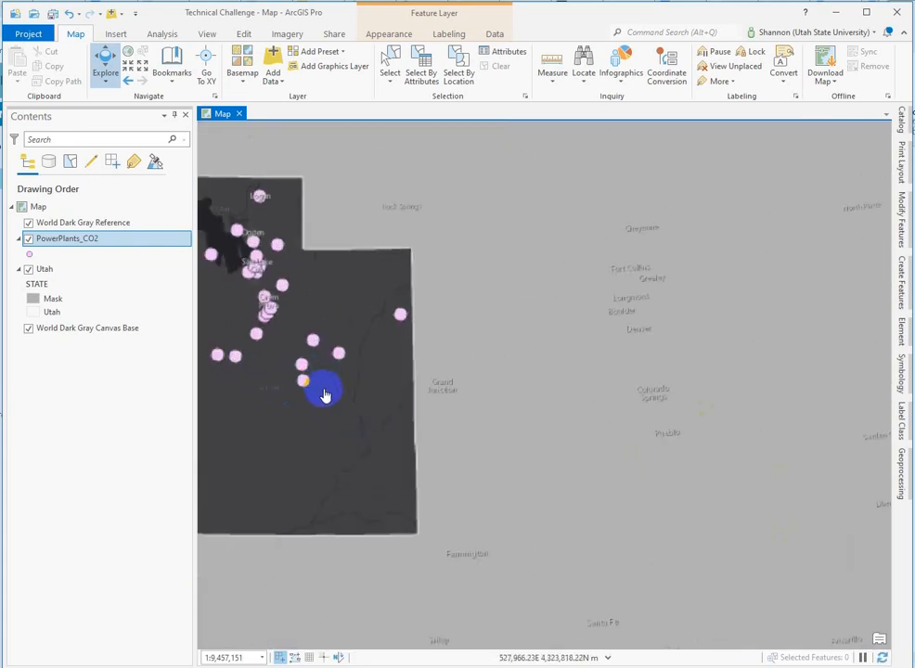
{"action": "left_click_drag", "start_coordinate": [324, 394], "coordinate": [441, 378]}
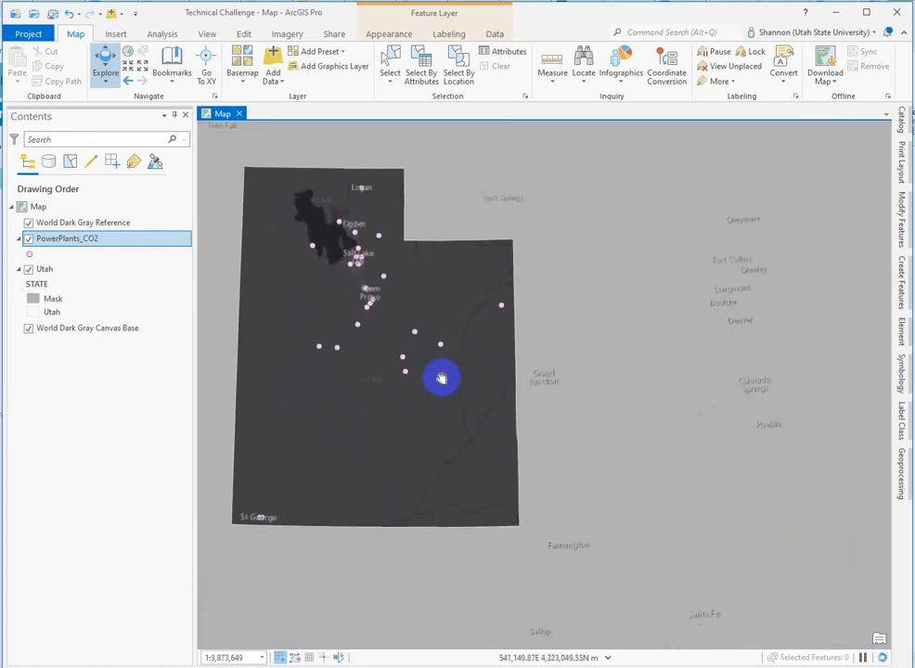
{"action": "left_click", "coordinate": [900, 384]}
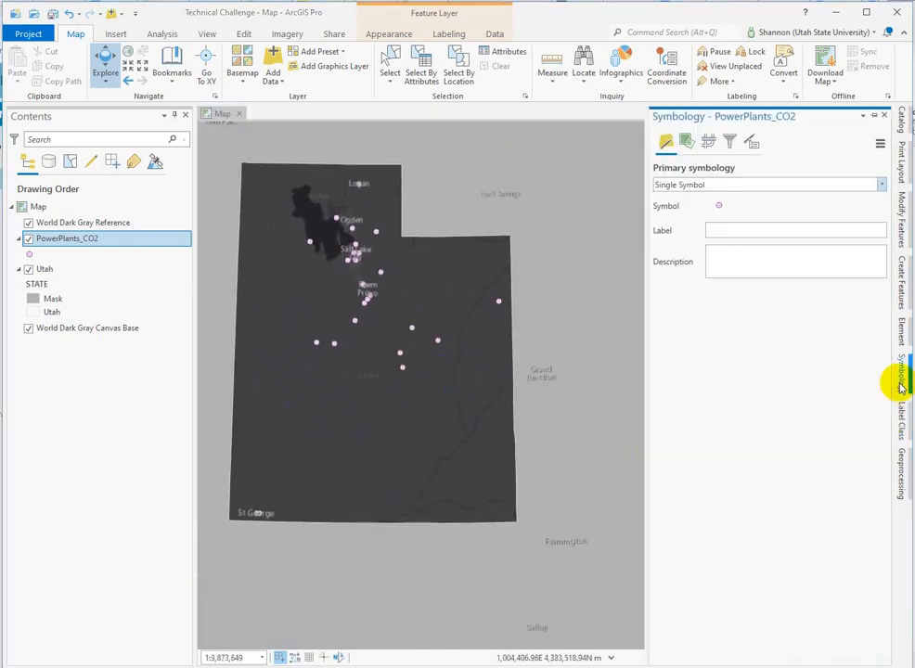
{"action": "left_click", "coordinate": [675, 184]}
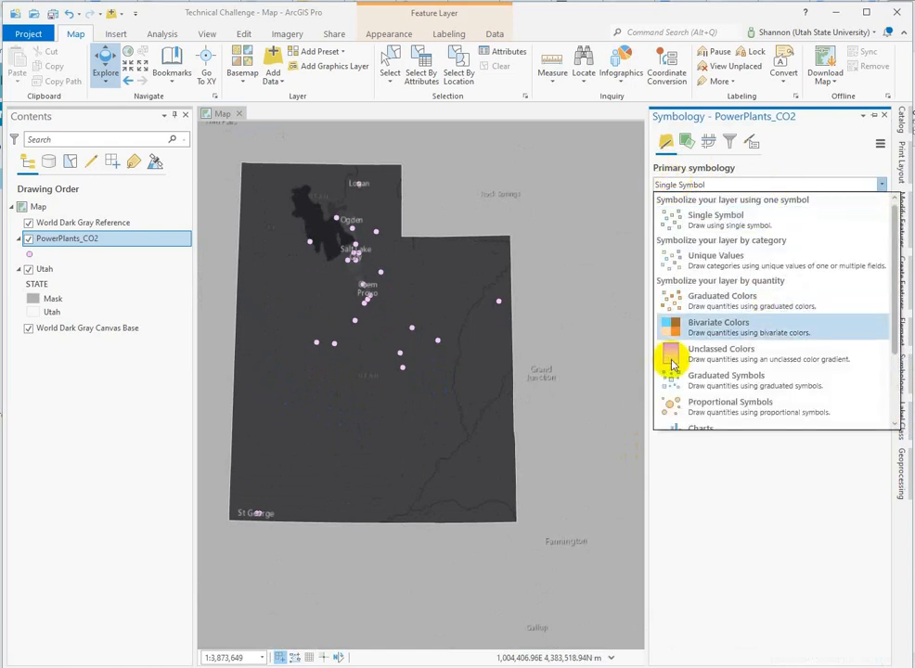
{"action": "scroll", "coordinate": [742, 383], "scroll_direction": "down", "scroll_amount": 1}
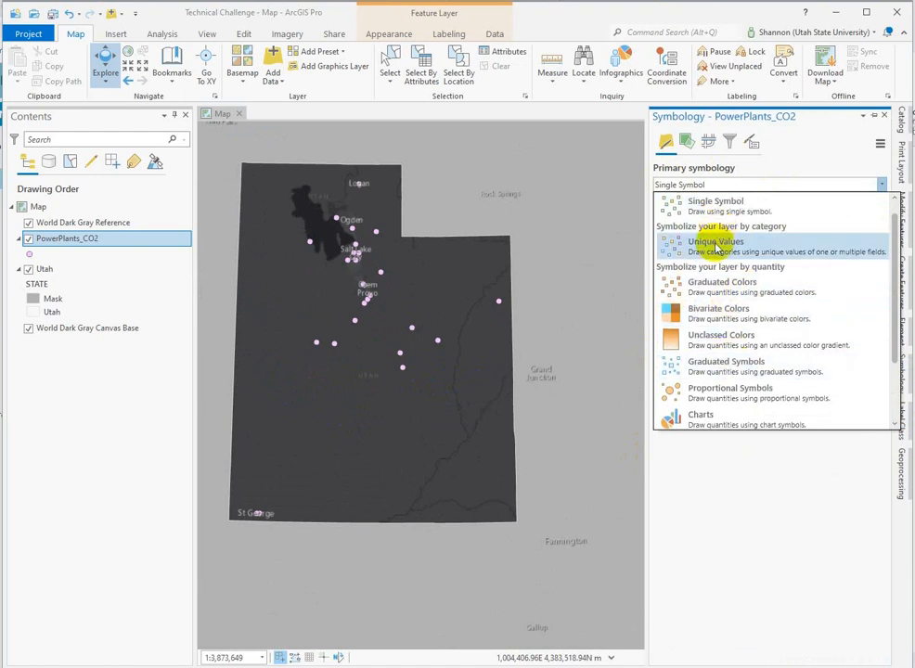
{"action": "left_click", "coordinate": [672, 243]}
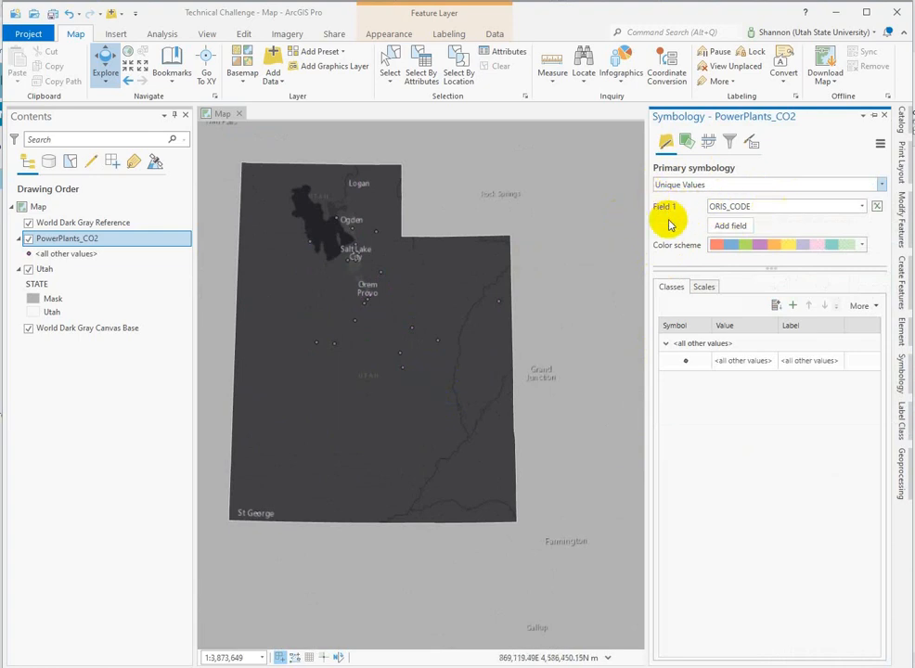
{"action": "left_click", "coordinate": [772, 211]}
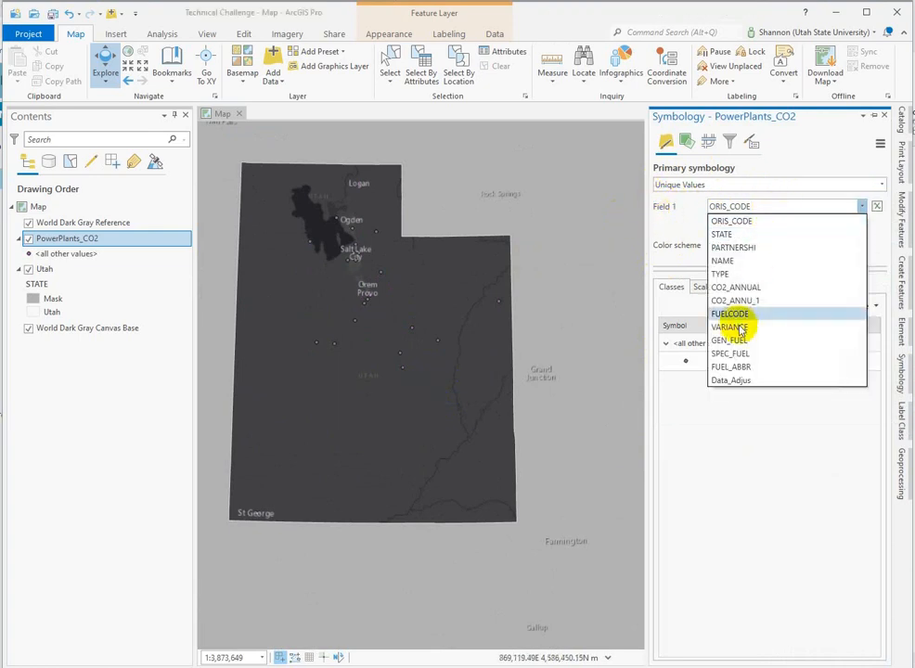
{"action": "left_click", "coordinate": [740, 355]}
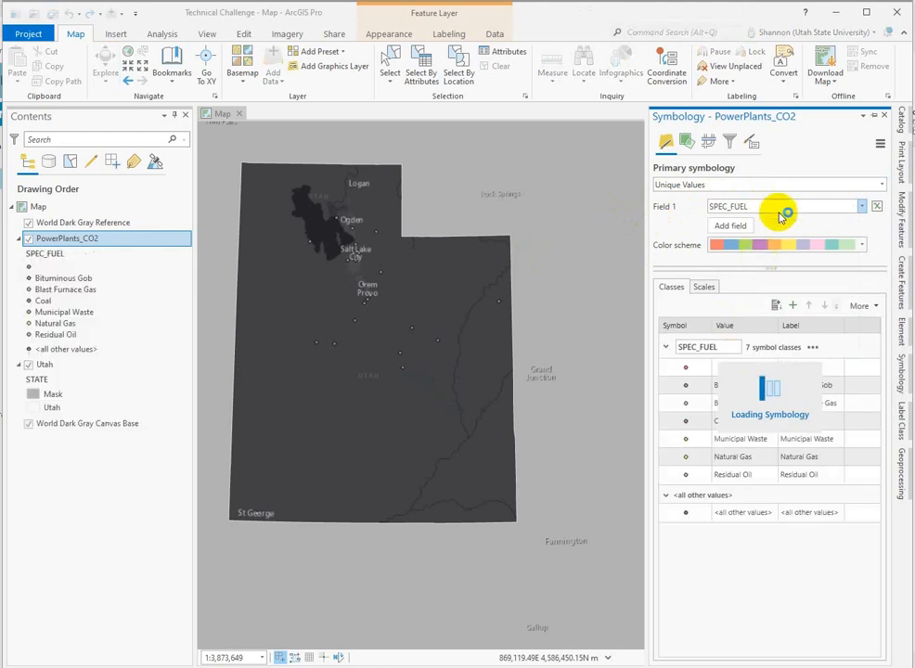
{"action": "left_click", "coordinate": [863, 246]}
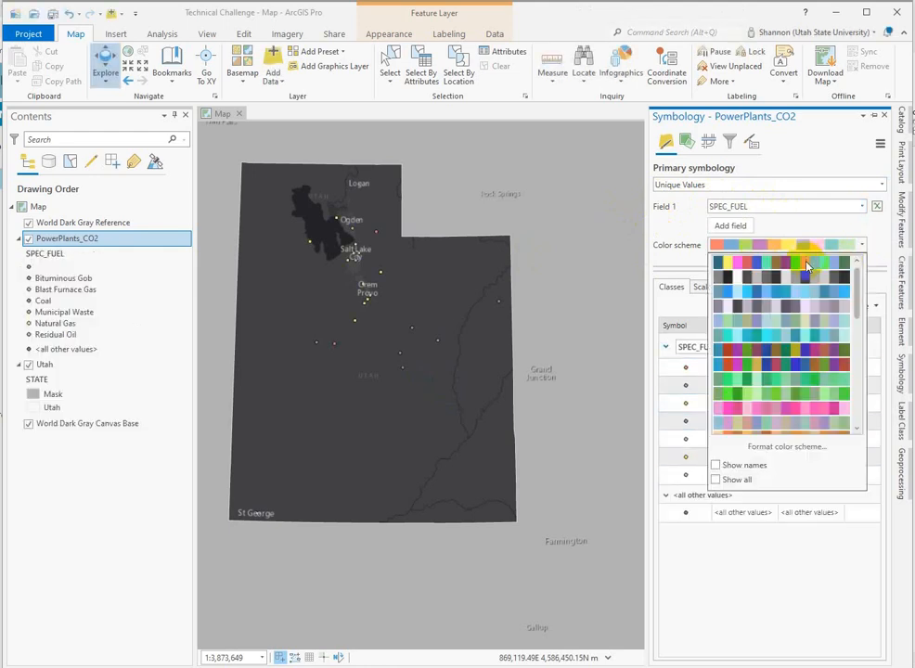
{"action": "left_click", "coordinate": [807, 264]}
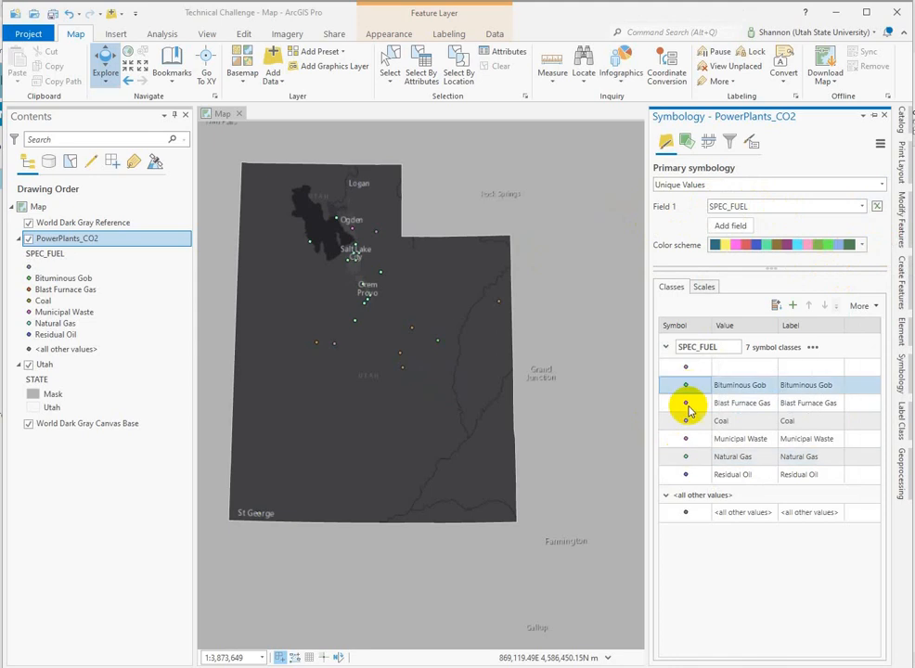
- Format all power plant class symbols with a size of 9 pt and an outline width of 0.2 pt
{"action": "left_click", "coordinate": [872, 308]}
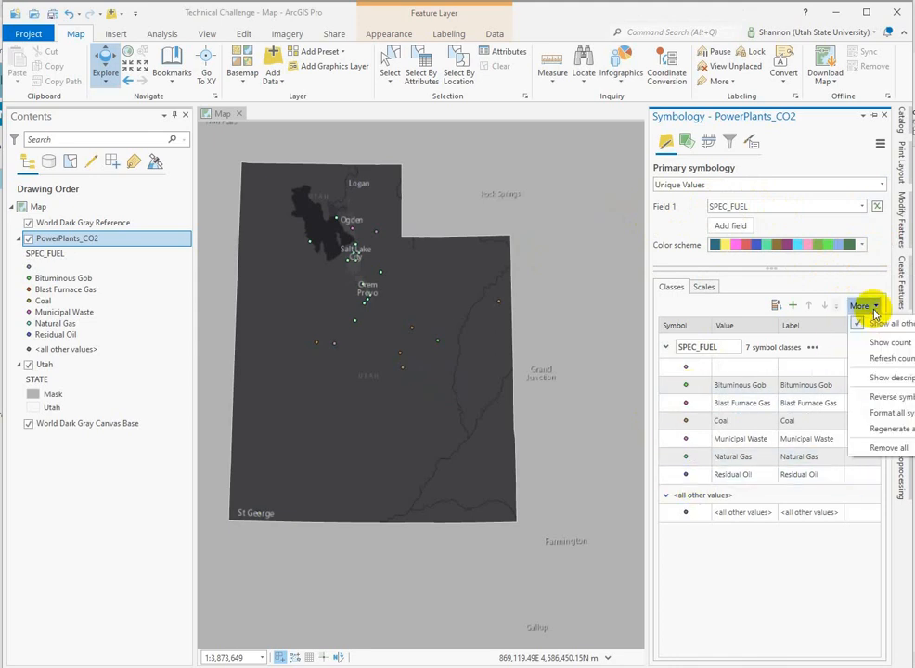
{"action": "left_click", "coordinate": [874, 414]}
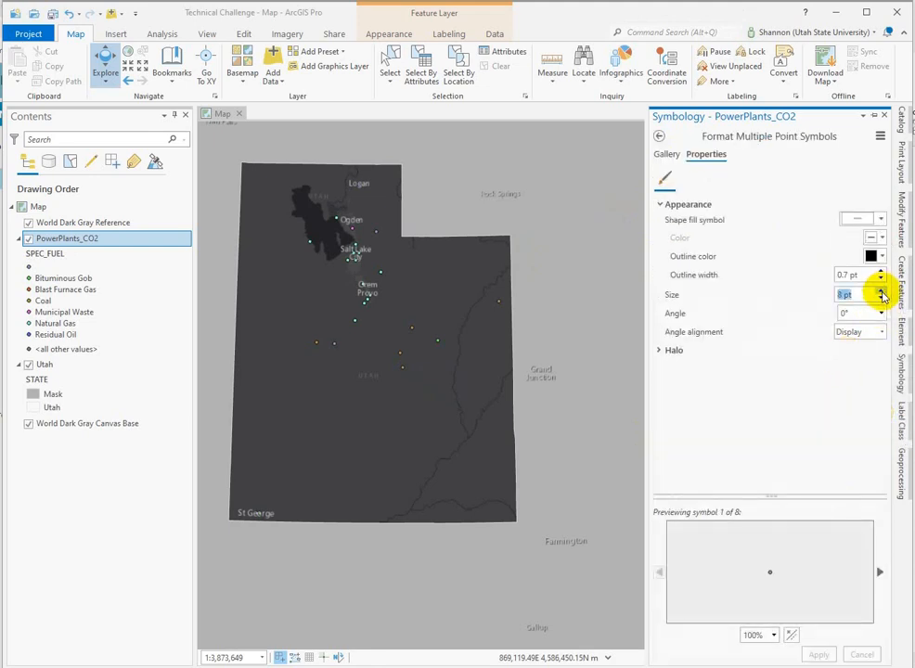
{"action": "left_click", "coordinate": [819, 655]}
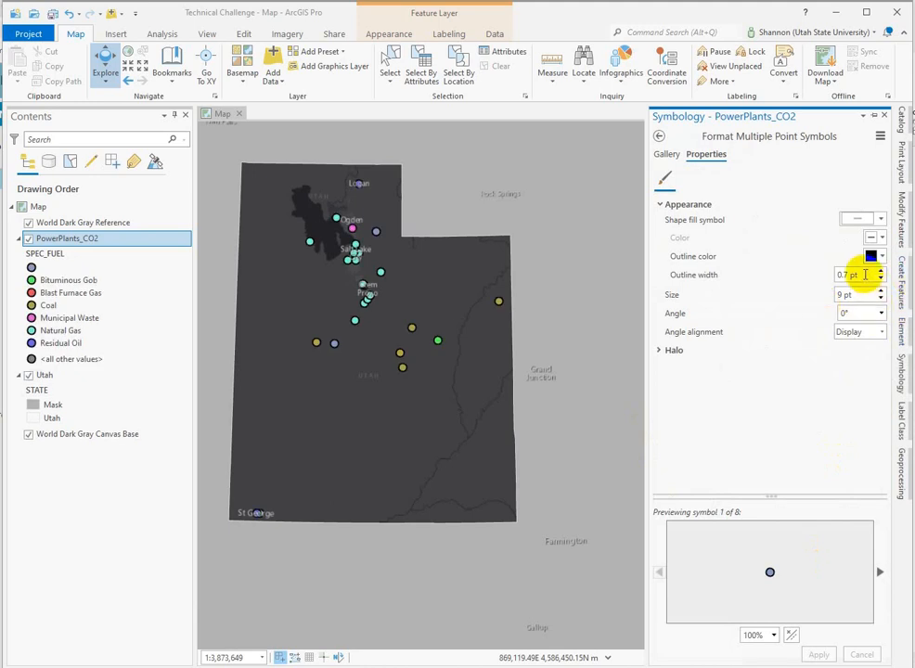
{"action": "left_click_drag", "start_coordinate": [848, 275], "coordinate": [793, 278]}
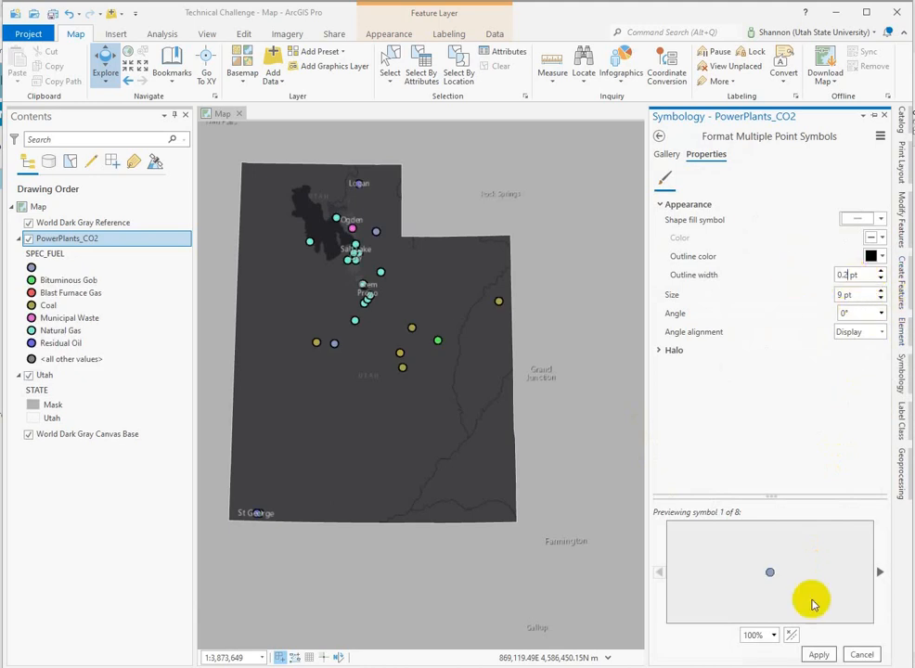
{"action": "left_click", "coordinate": [817, 656]}
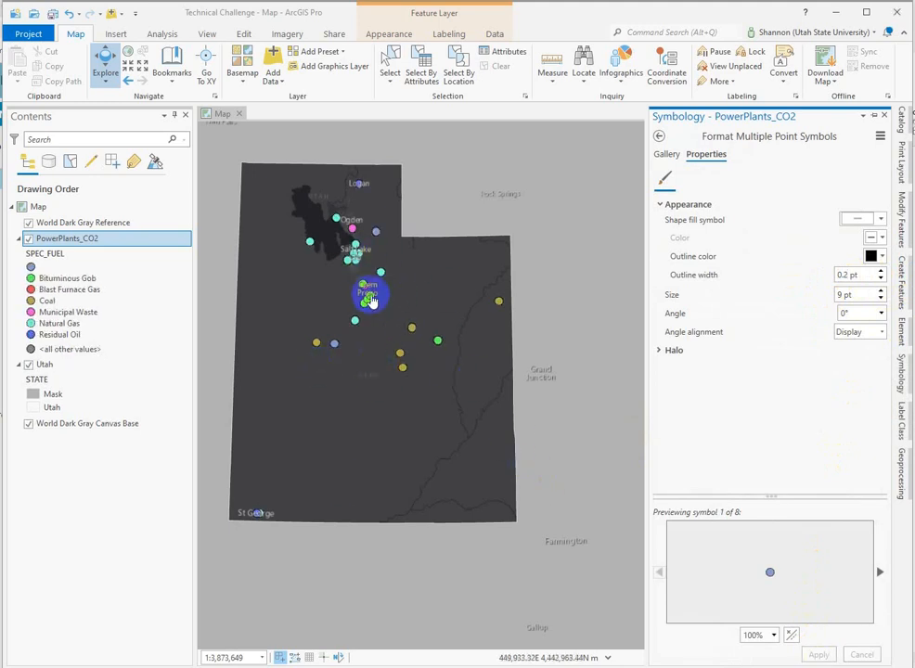
- Apply a different multicolor color scheme to the SPEC_FUEL classes
{"action": "left_click", "coordinate": [660, 137]}
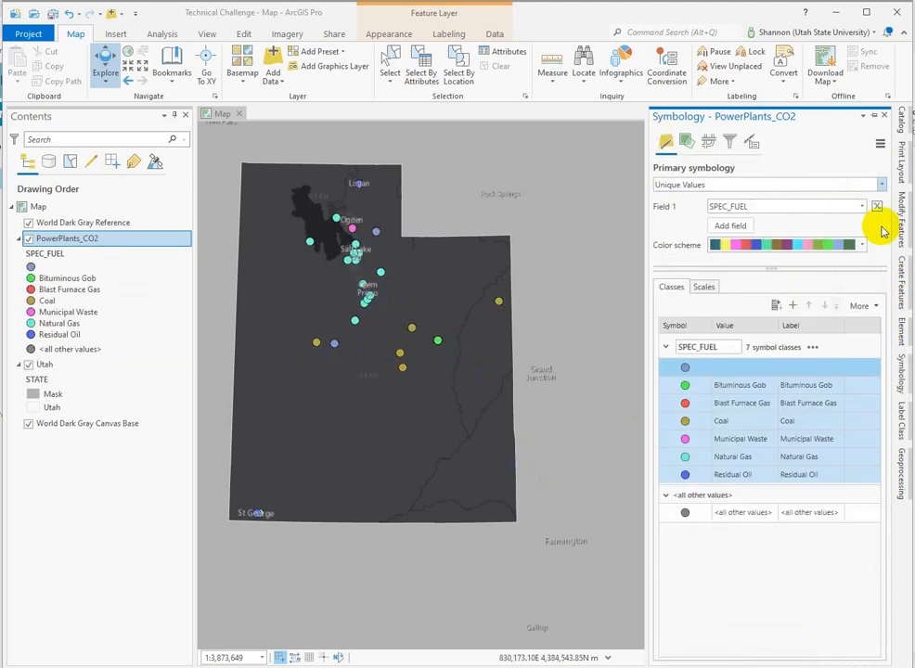
{"action": "left_click", "coordinate": [775, 249]}
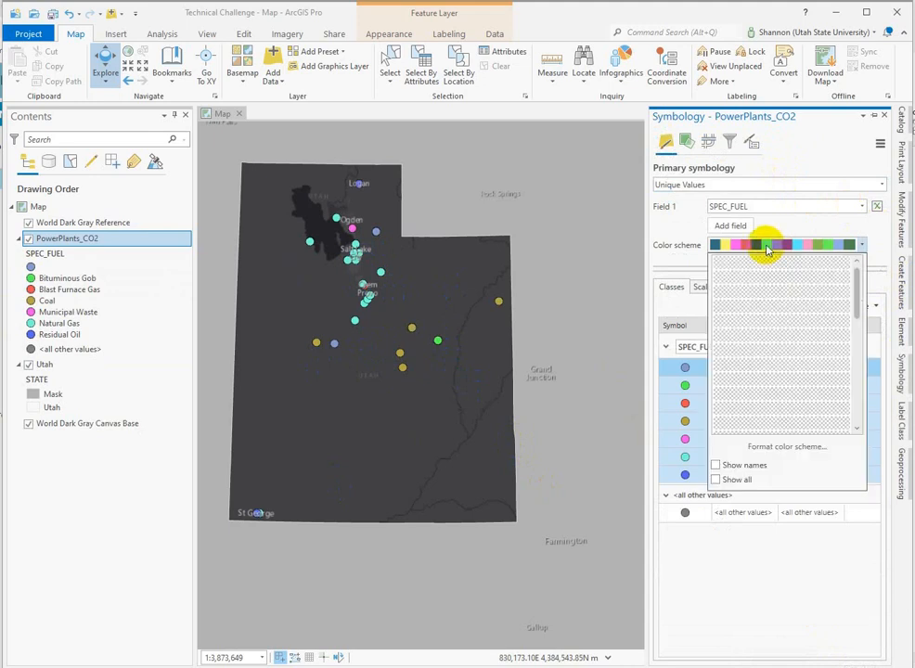
{"action": "left_click", "coordinate": [765, 249]}
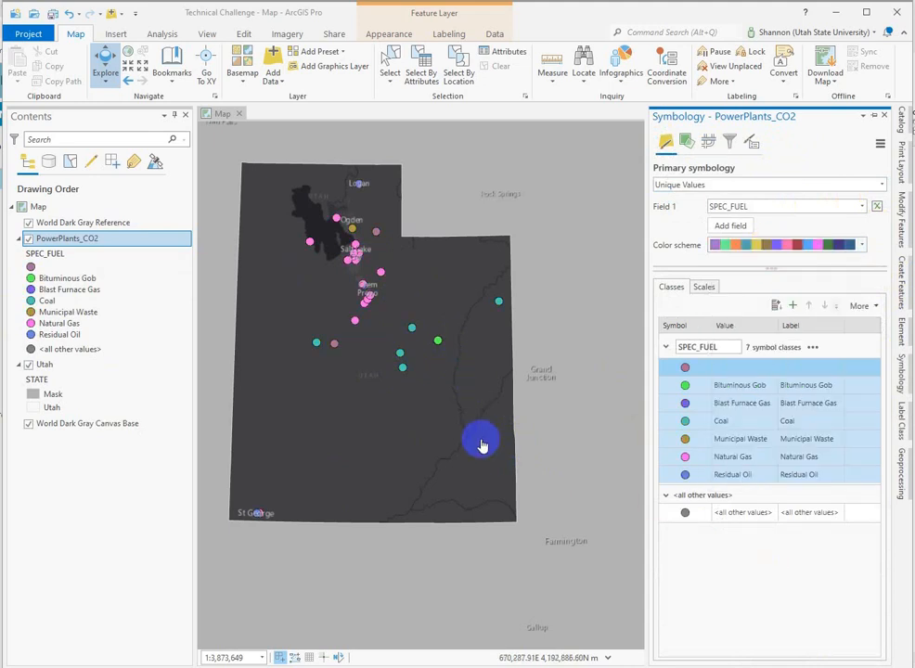
- Change the Coal class symbol's fill color to orange and return to the class list
{"action": "left_click", "coordinate": [686, 422]}
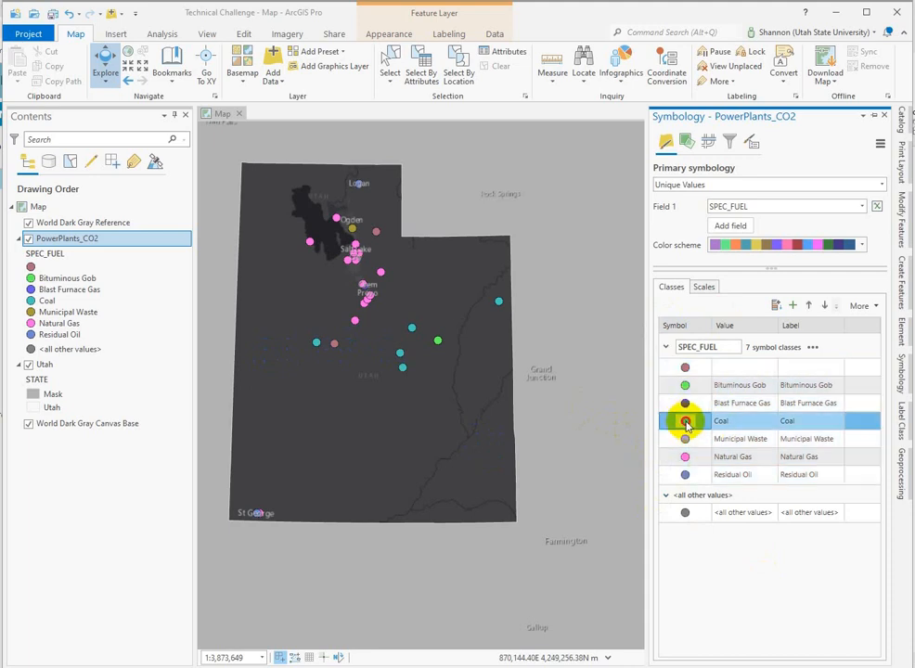
{"action": "left_click", "coordinate": [686, 422]}
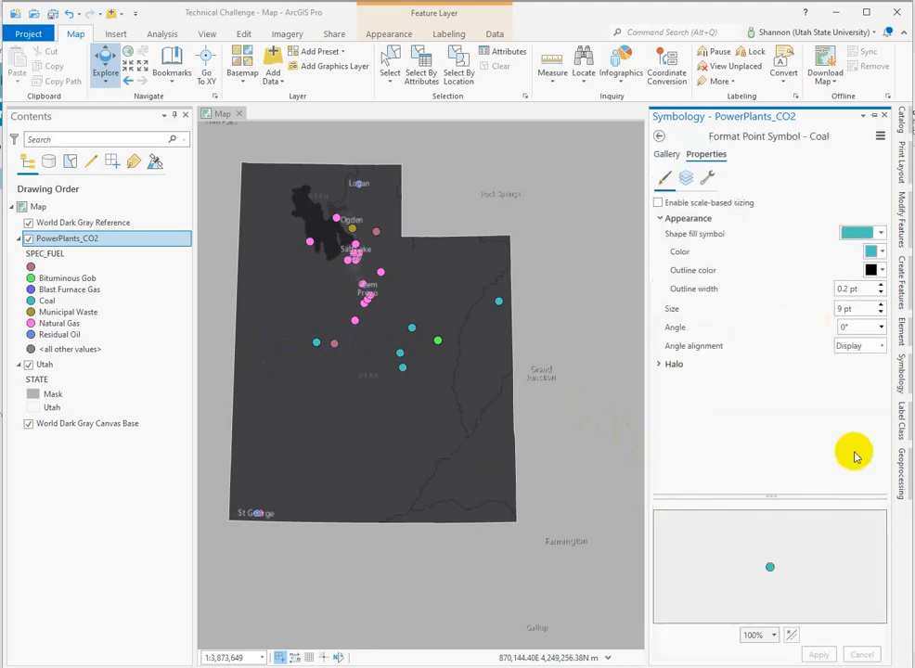
{"action": "left_click", "coordinate": [880, 256]}
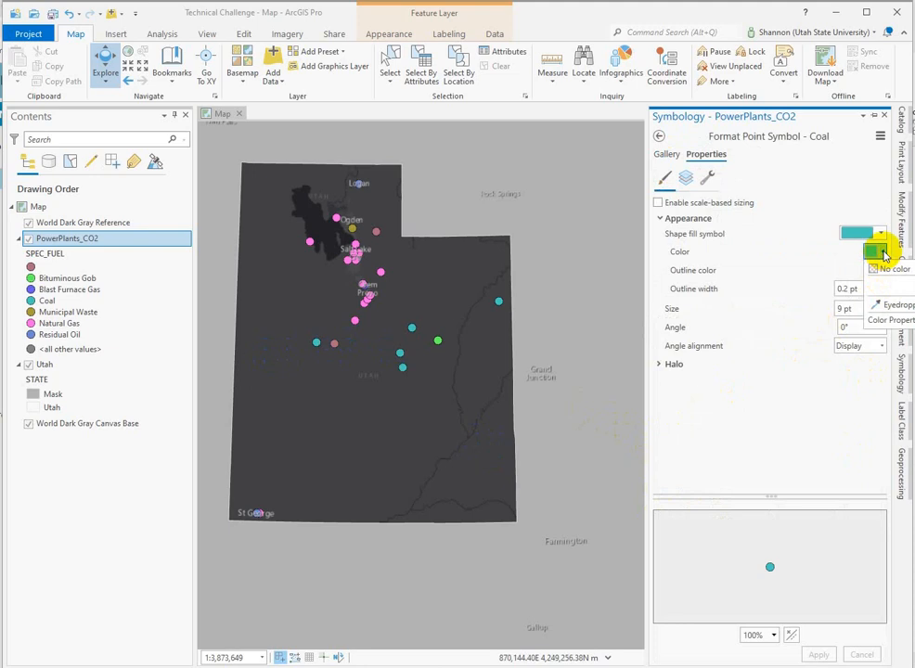
{"action": "left_click", "coordinate": [882, 256]}
{"action": "left_click", "coordinate": [880, 256]}
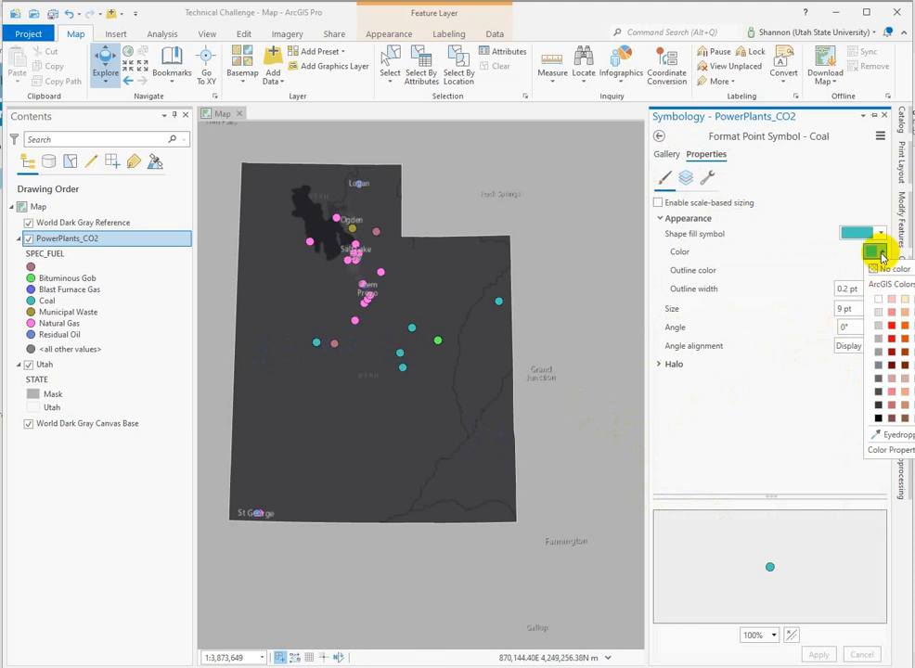
{"action": "left_click", "coordinate": [906, 326]}
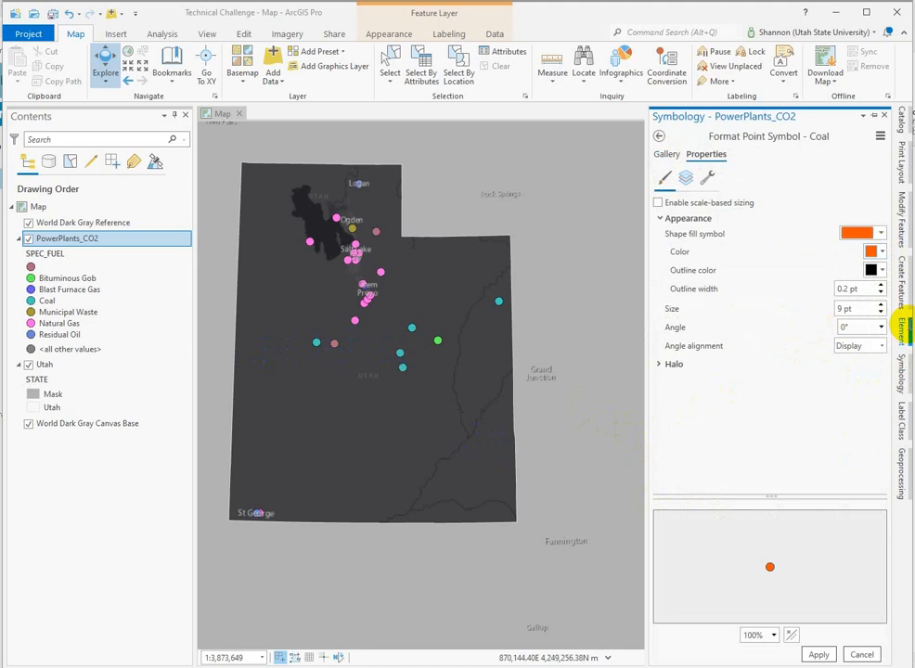
{"action": "left_click", "coordinate": [816, 655]}
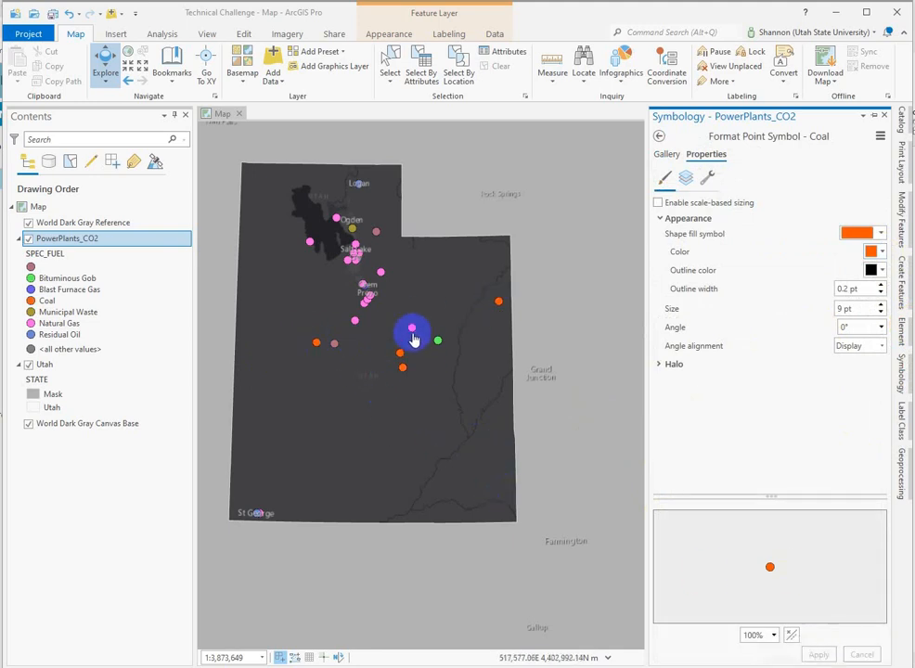
{"action": "left_click", "coordinate": [660, 137]}
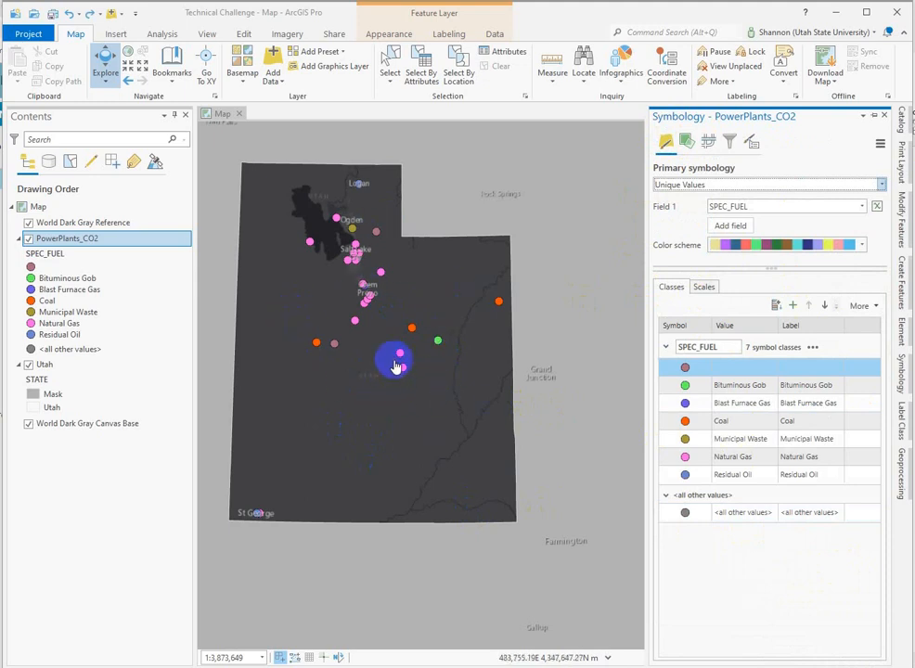
- Vary the power plant symbol size by the CO2_ANNUAL field and enable the size range
{"action": "left_click", "coordinate": [686, 143]}
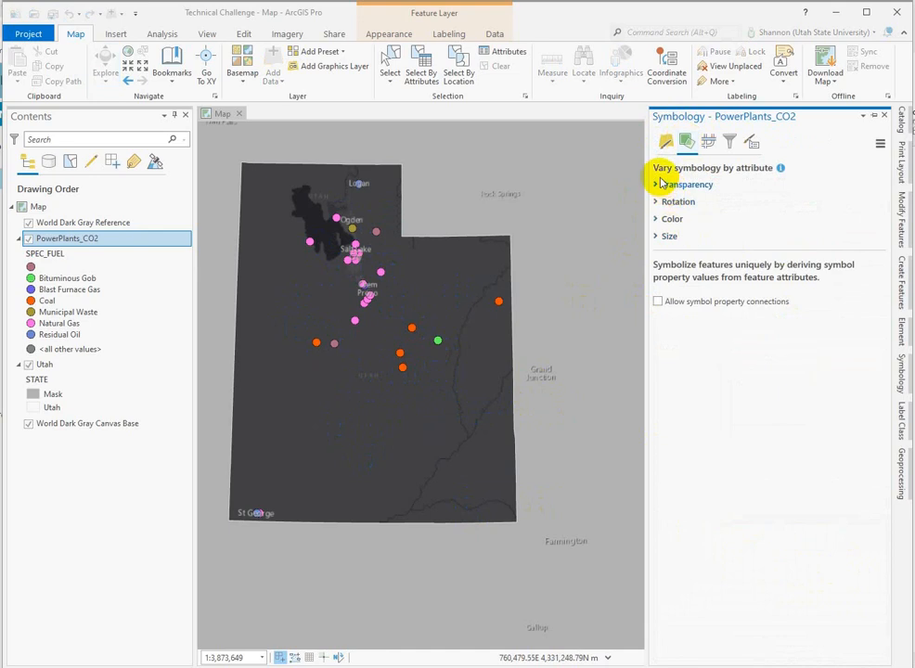
{"action": "left_click", "coordinate": [667, 235]}
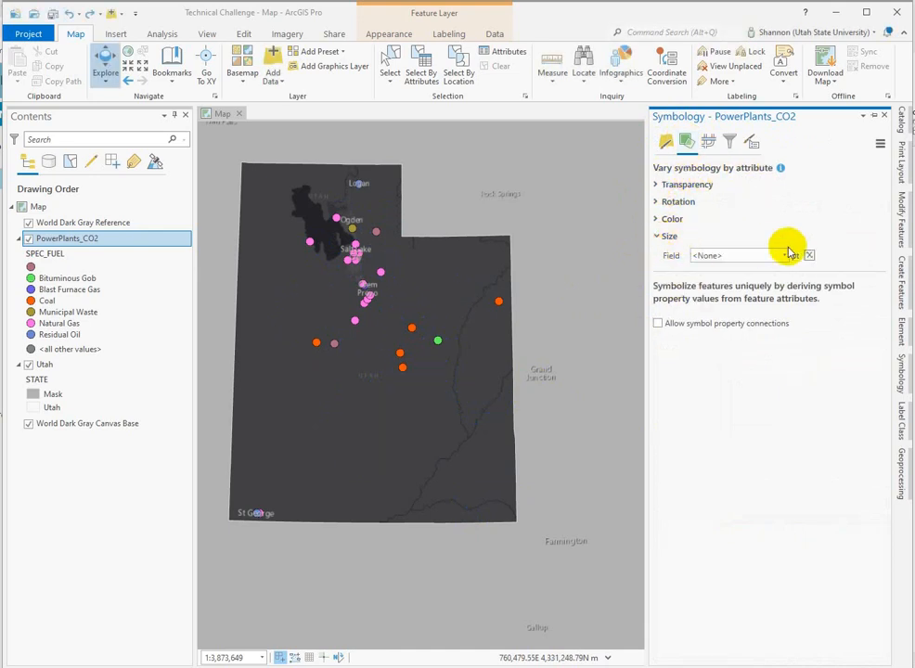
{"action": "left_click", "coordinate": [784, 256]}
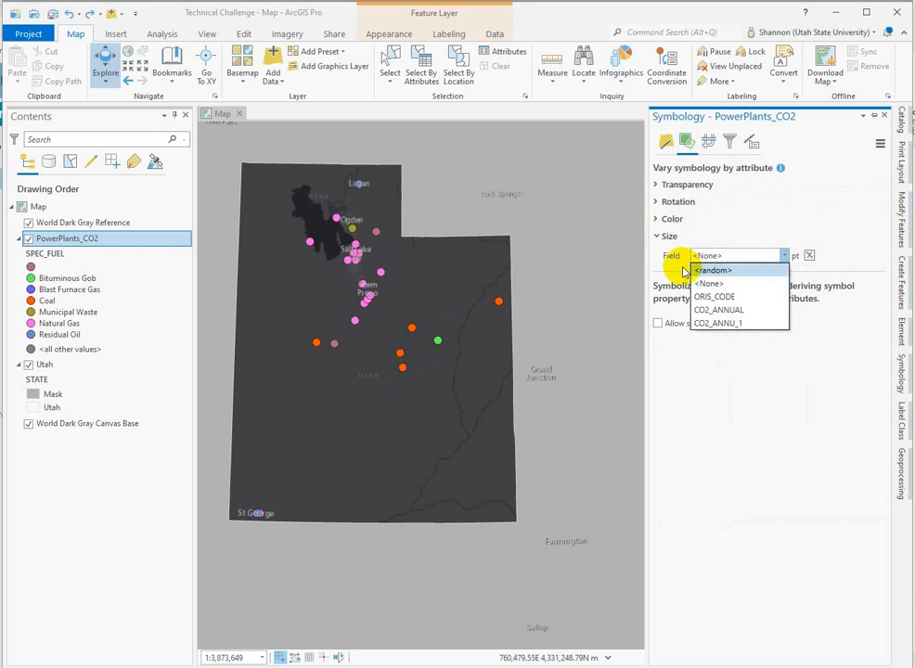
{"action": "left_click", "coordinate": [733, 311]}
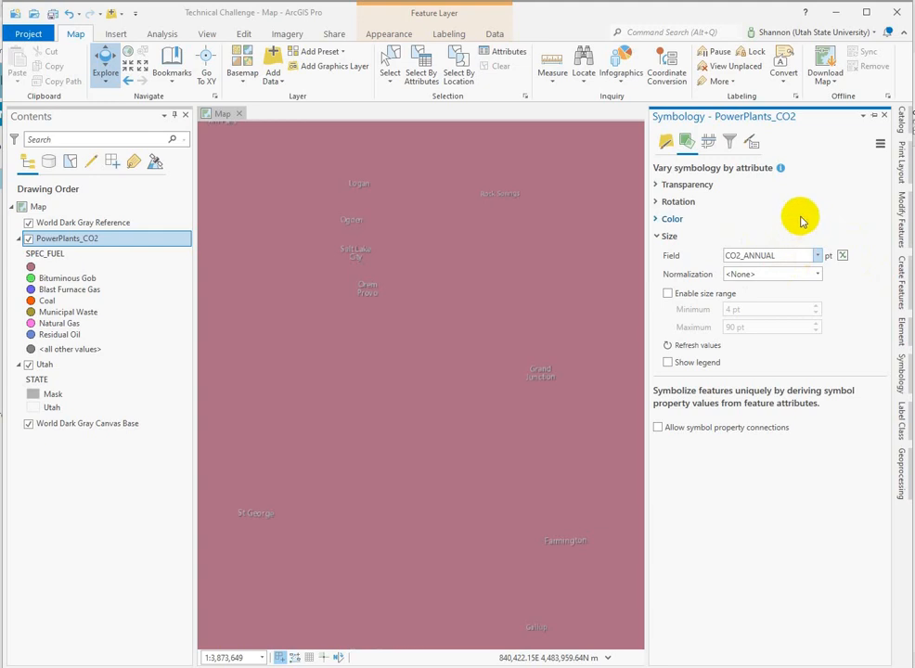
{"action": "left_click", "coordinate": [668, 294]}
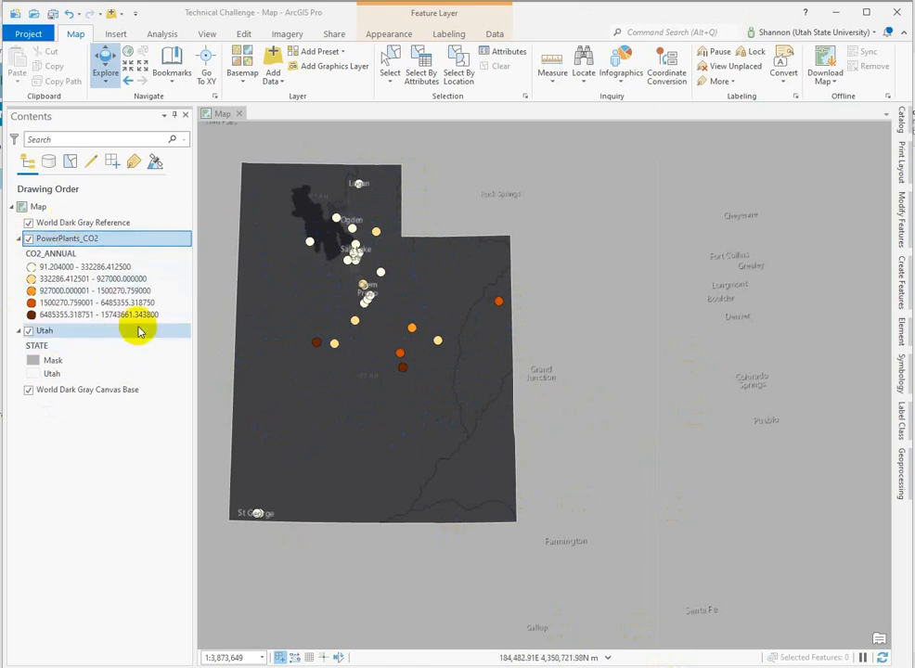
- Open the PowerPlants_CO2 symbology and inspect the symbols of the two highest CO2_ANNUAL classes
{"action": "left_click", "coordinate": [900, 374]}
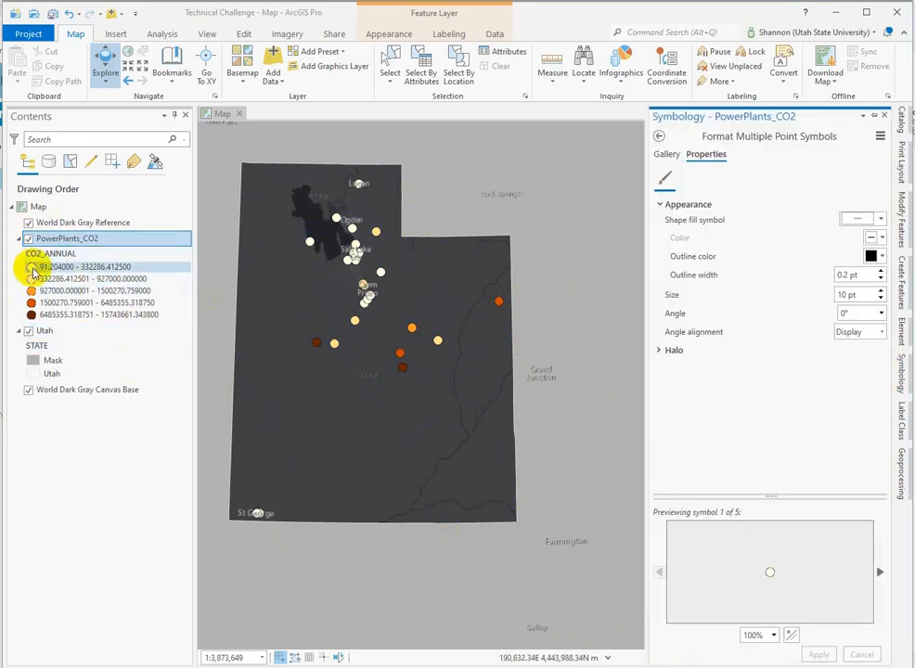
{"action": "left_click", "coordinate": [37, 316]}
{"action": "left_click", "coordinate": [379, 332]}
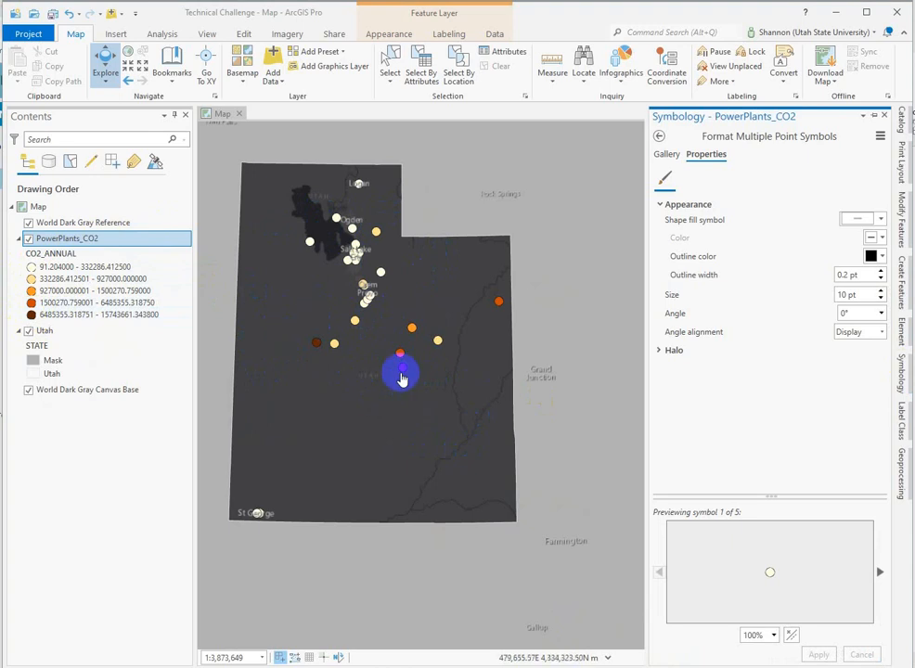
{"action": "left_click", "coordinate": [34, 304]}
{"action": "left_click", "coordinate": [34, 315]}
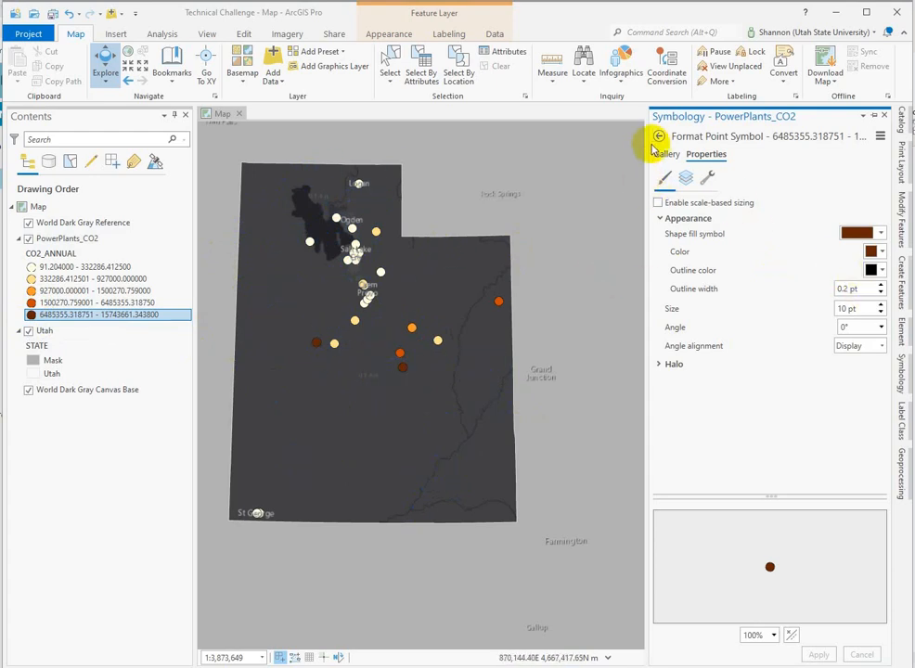
- Reverse the continuous color scheme of the PowerPlants_CO2 graduated colors so the highest CO2_ANNUAL class is lightest
{"action": "left_click", "coordinate": [659, 137]}
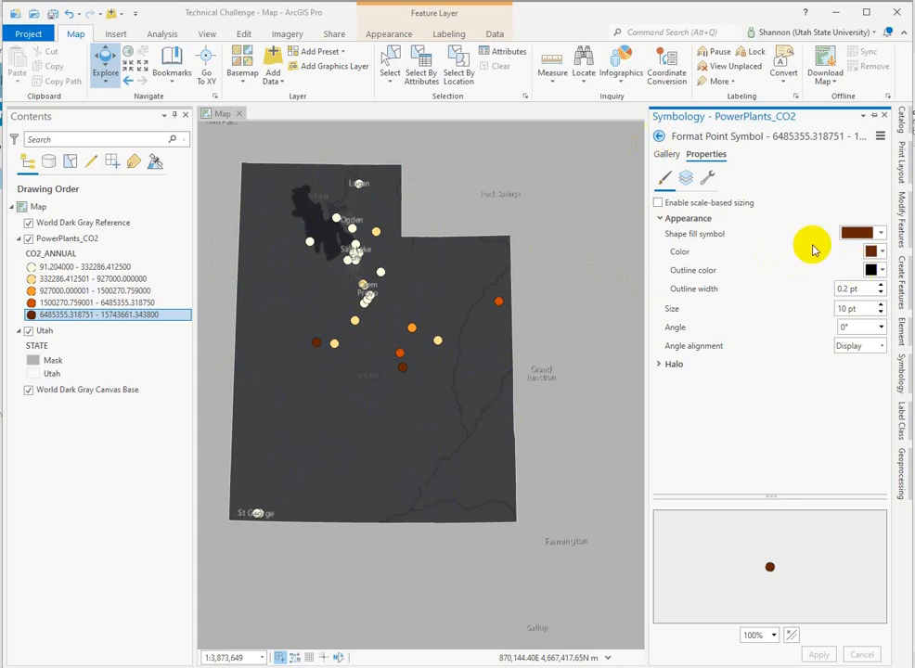
{"action": "left_click", "coordinate": [817, 280]}
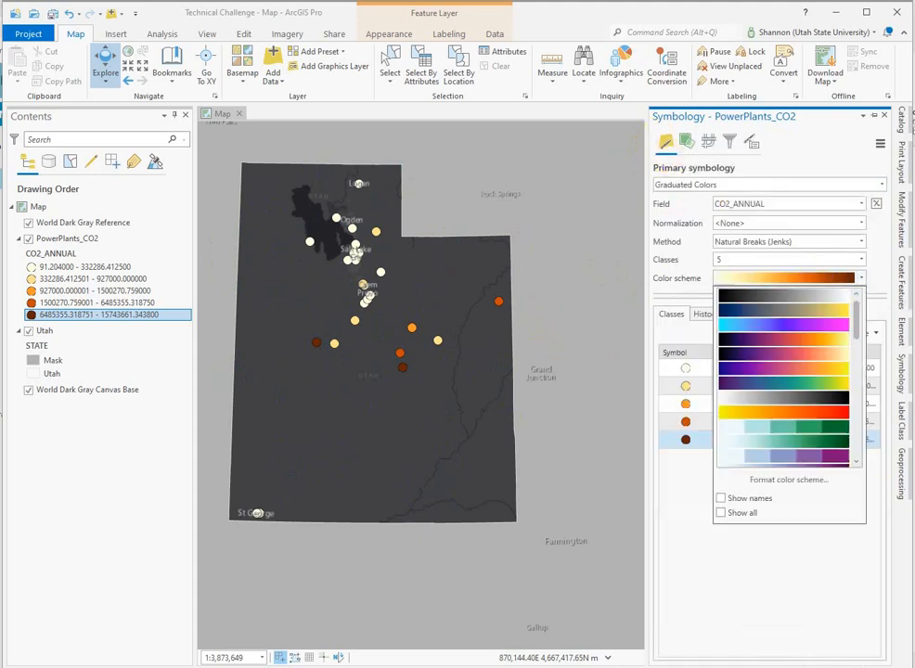
{"action": "left_click", "coordinate": [812, 481]}
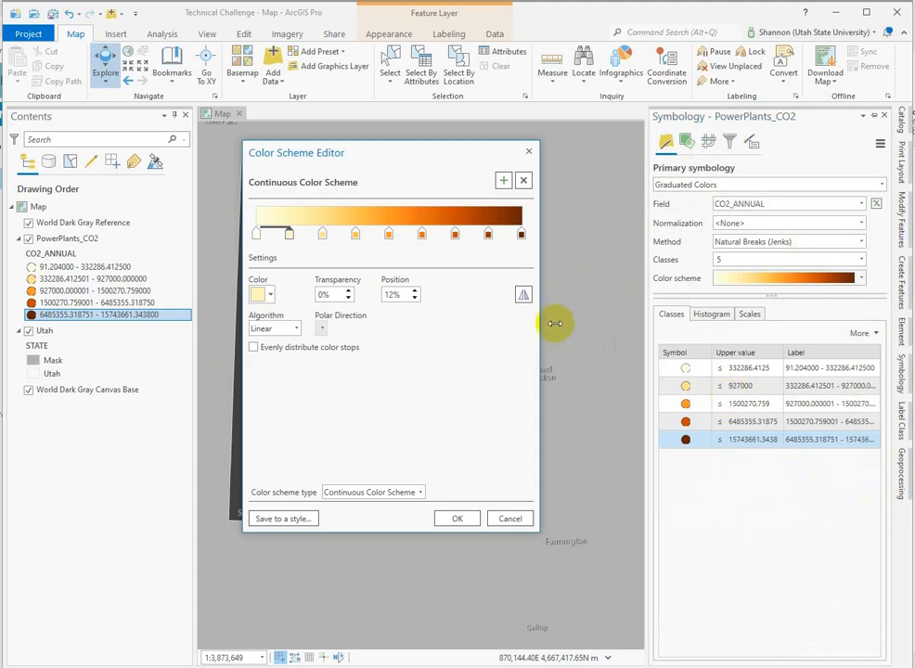
{"action": "left_click", "coordinate": [523, 294]}
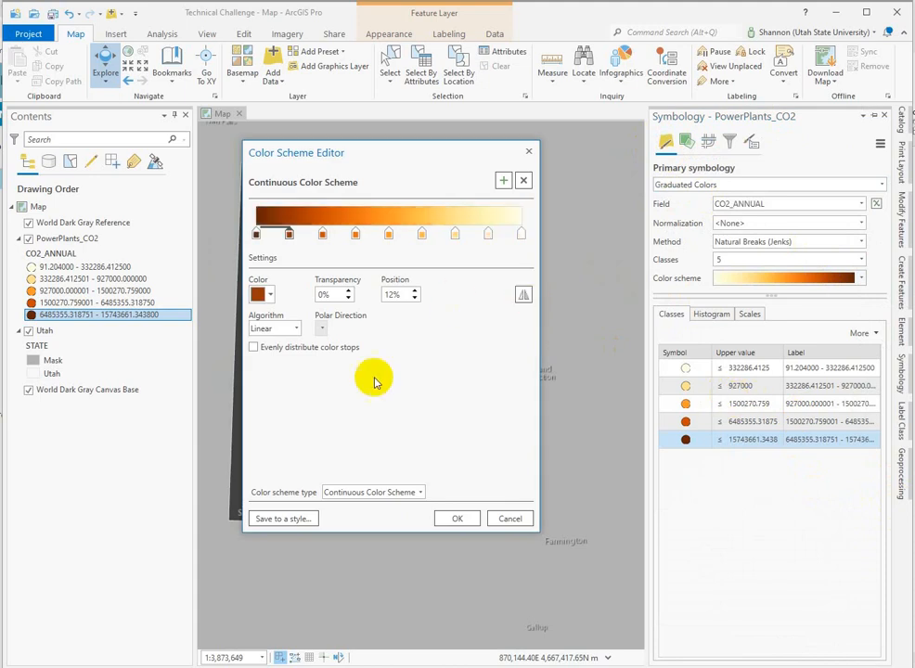
{"action": "left_click", "coordinate": [455, 520]}
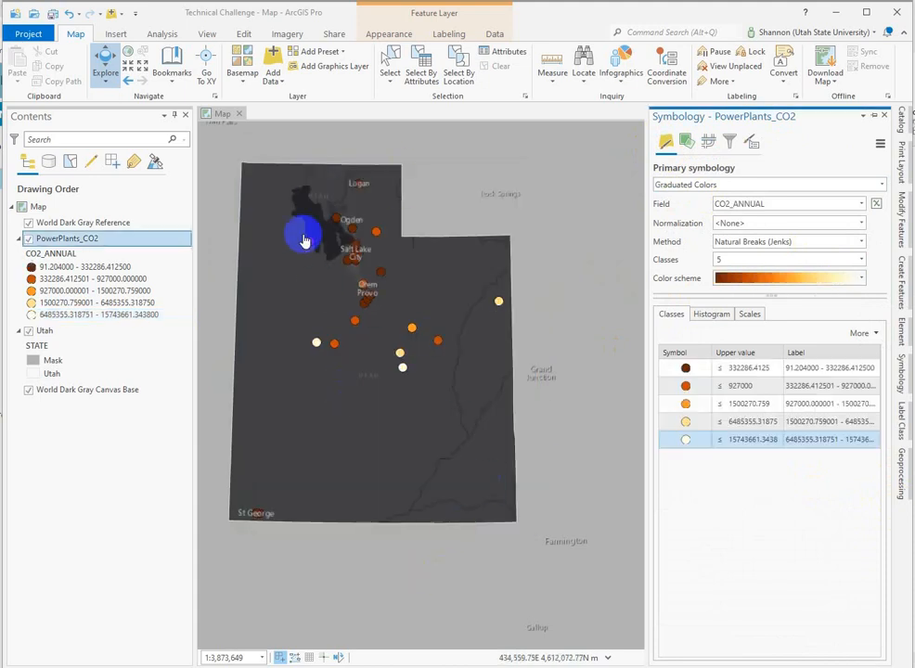